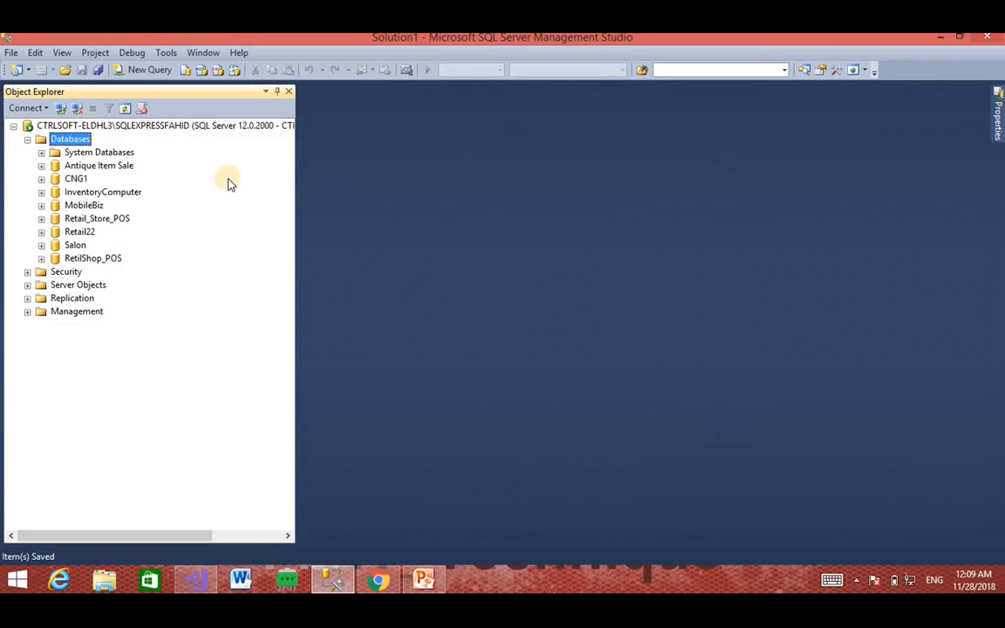
Step: Expand RetilShop_POS's Tables folder and start a new blank table, dbo.Table_1
click(94, 259)
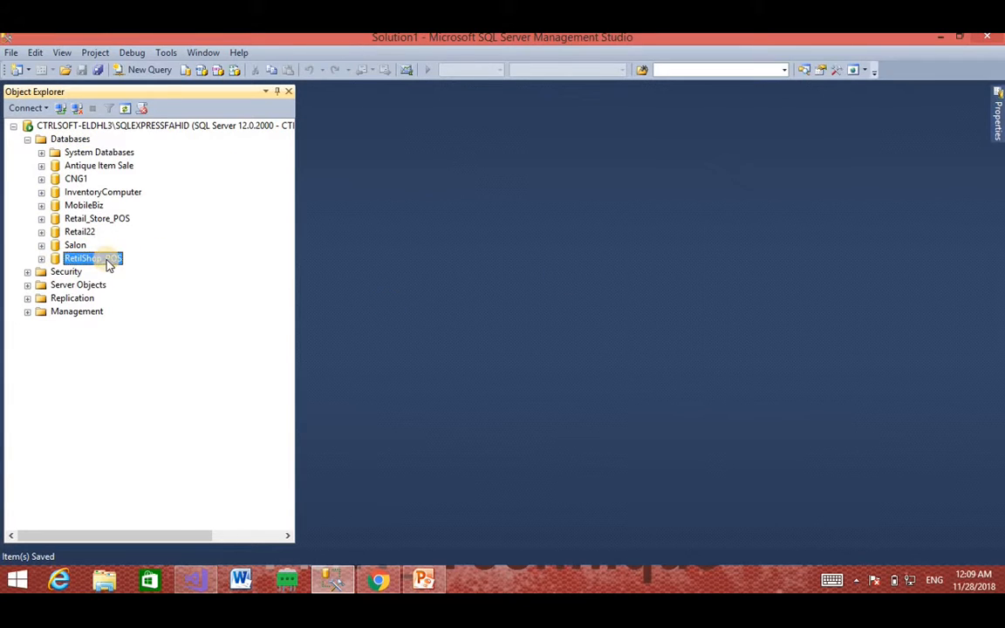
right_click(84, 262)
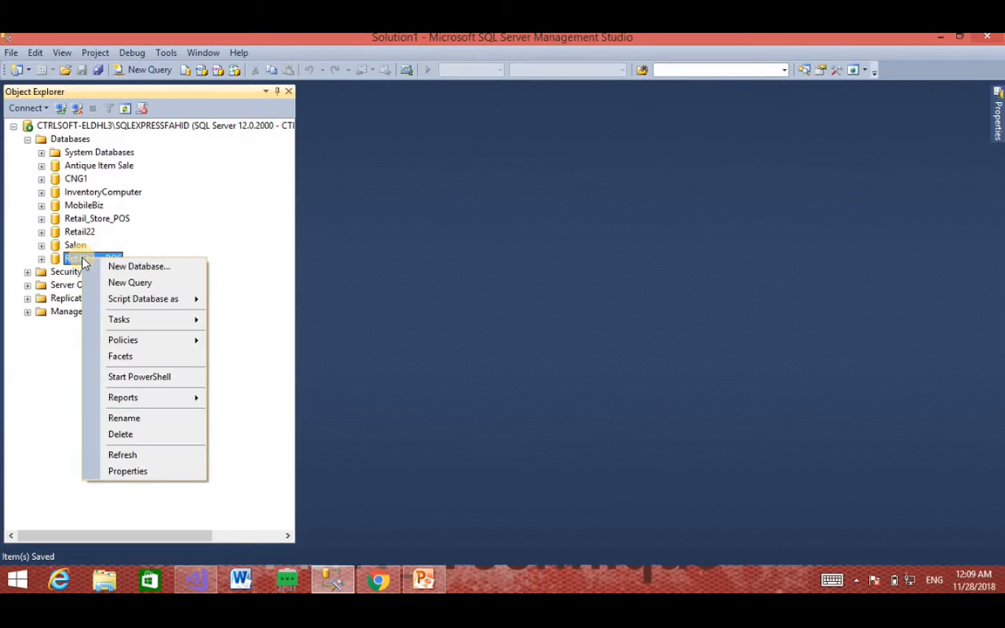
click(41, 259)
click(41, 259)
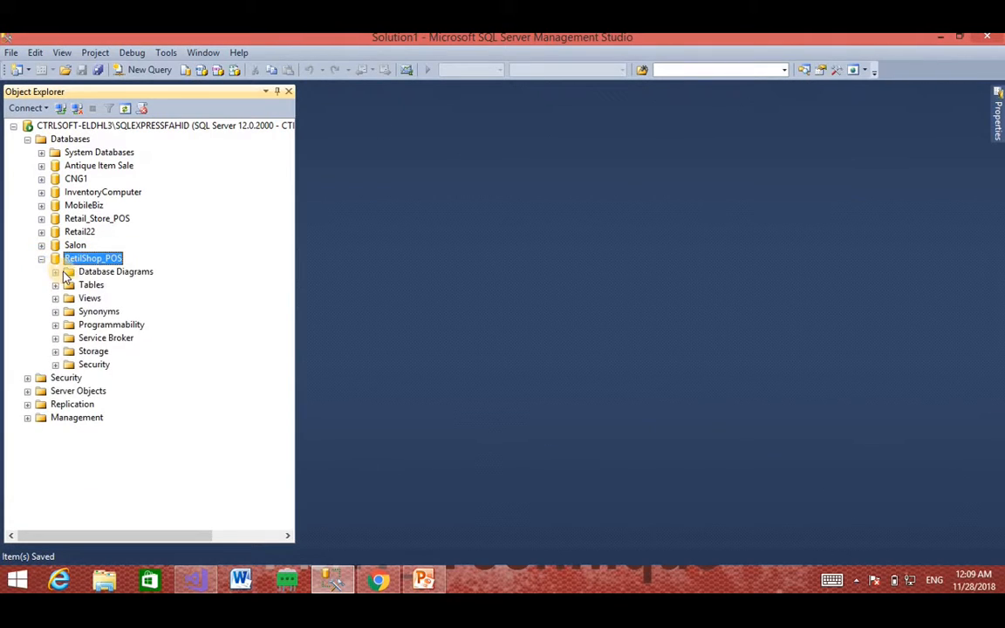
click(80, 285)
click(55, 287)
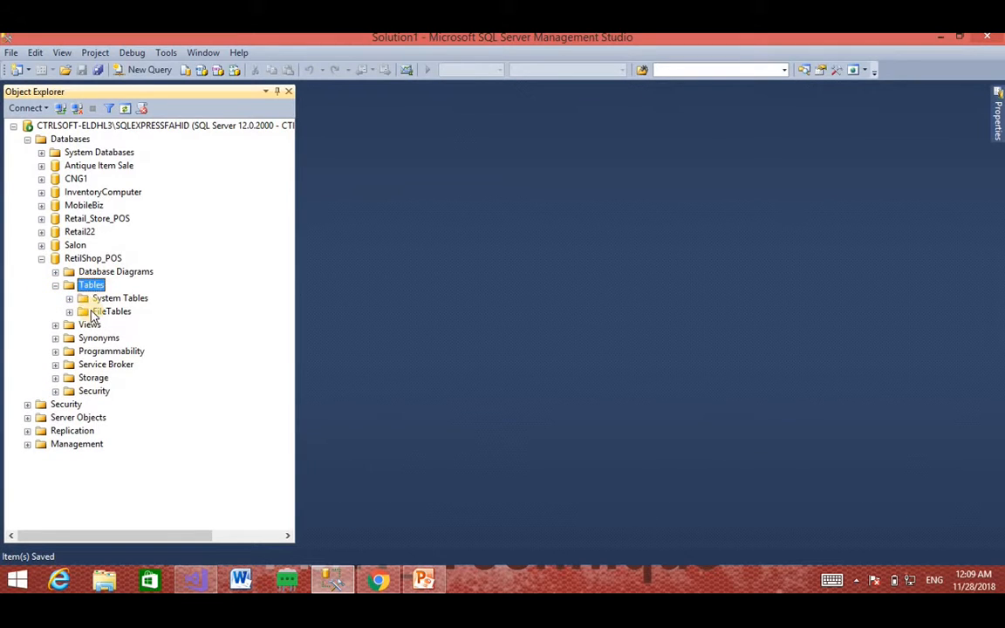
right_click(90, 285)
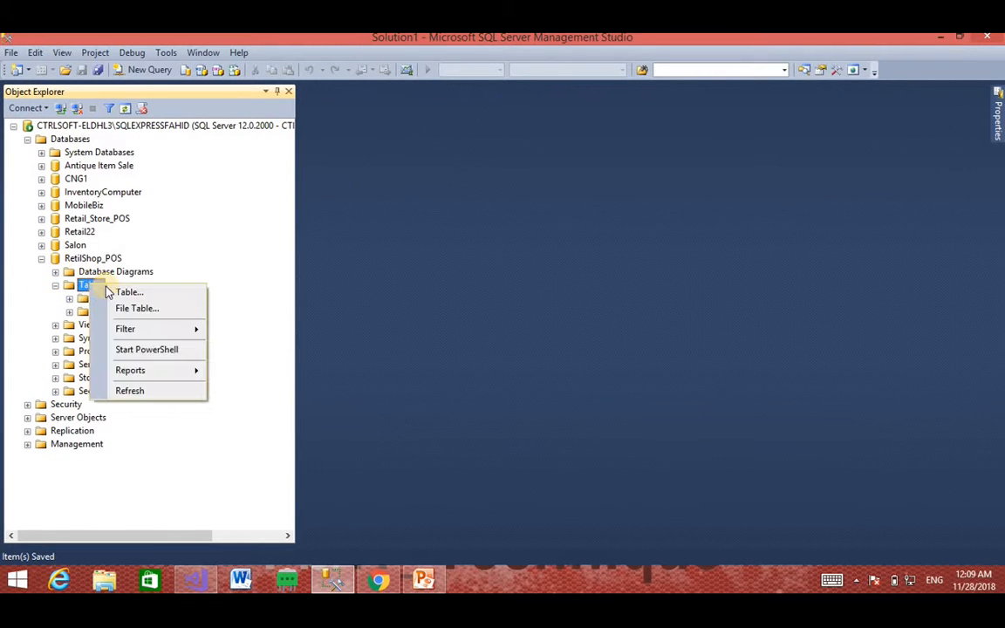
click(112, 291)
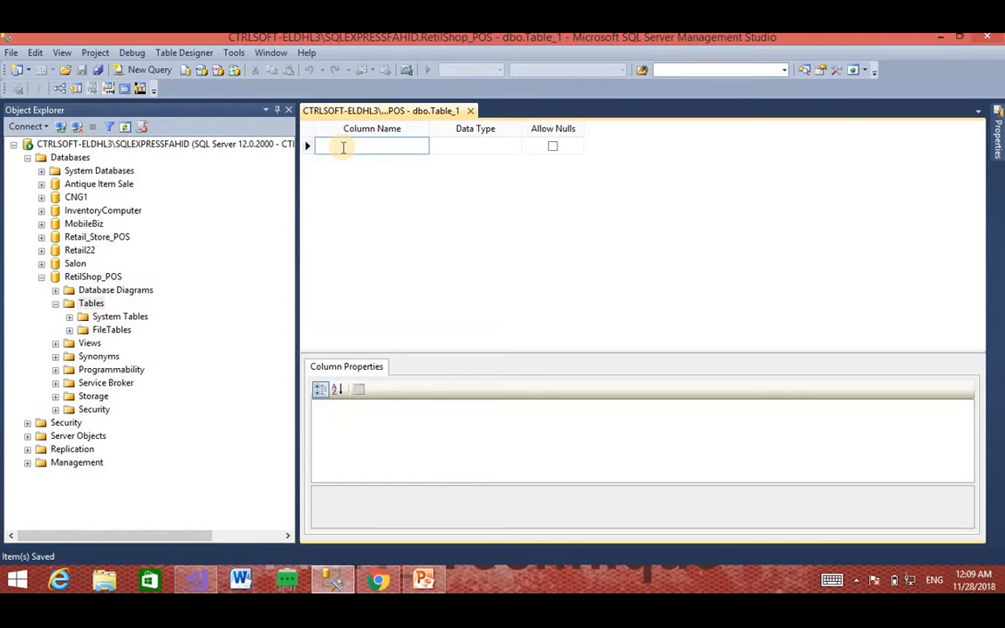
Step: Add an EmID column of type int and set it as the table's primary key
text(m)
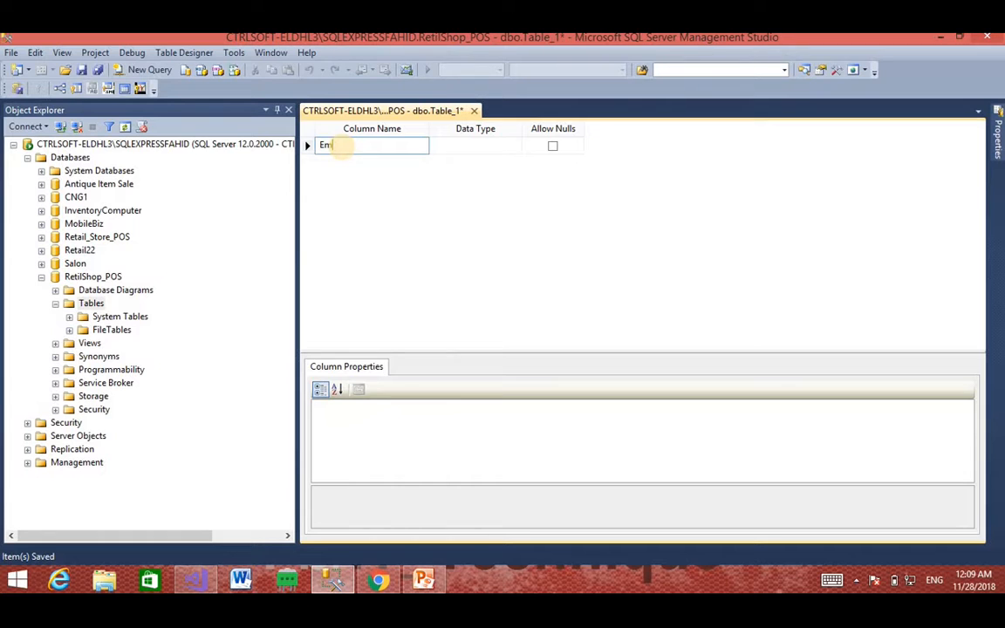
text(ID)
click(455, 147)
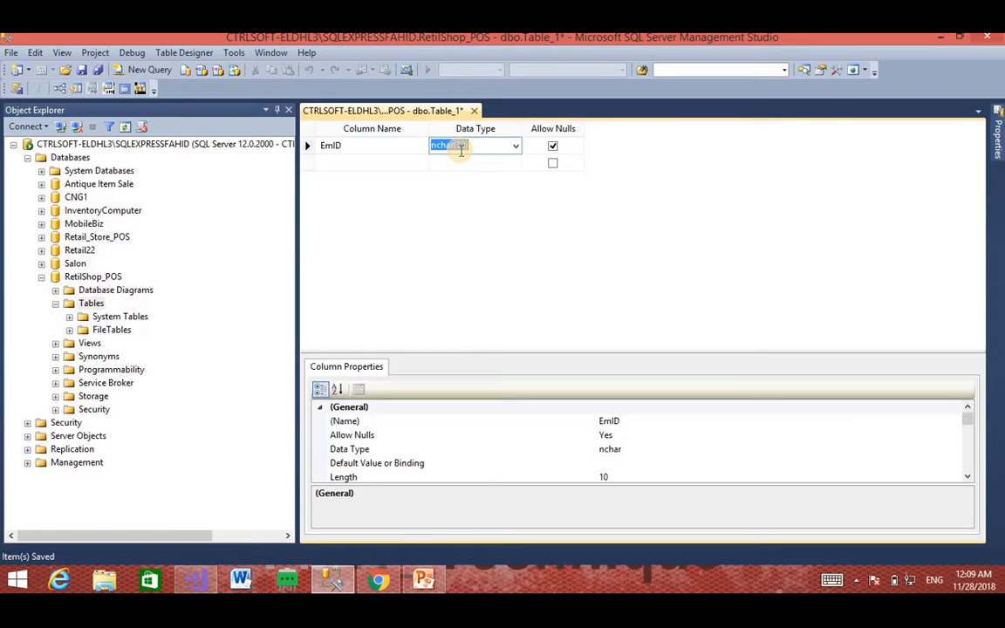
text(int)
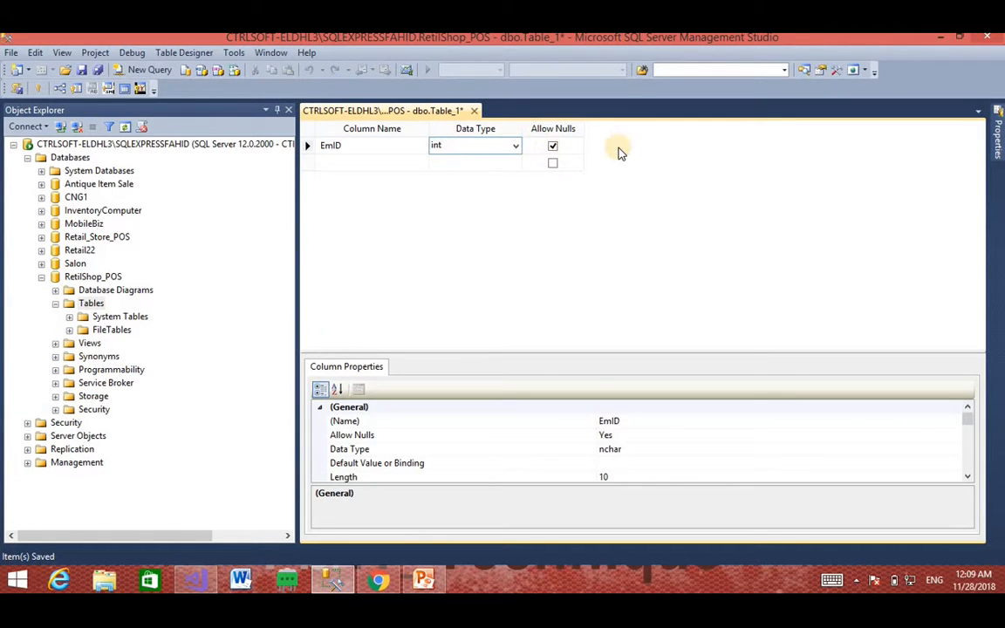
key(Return)
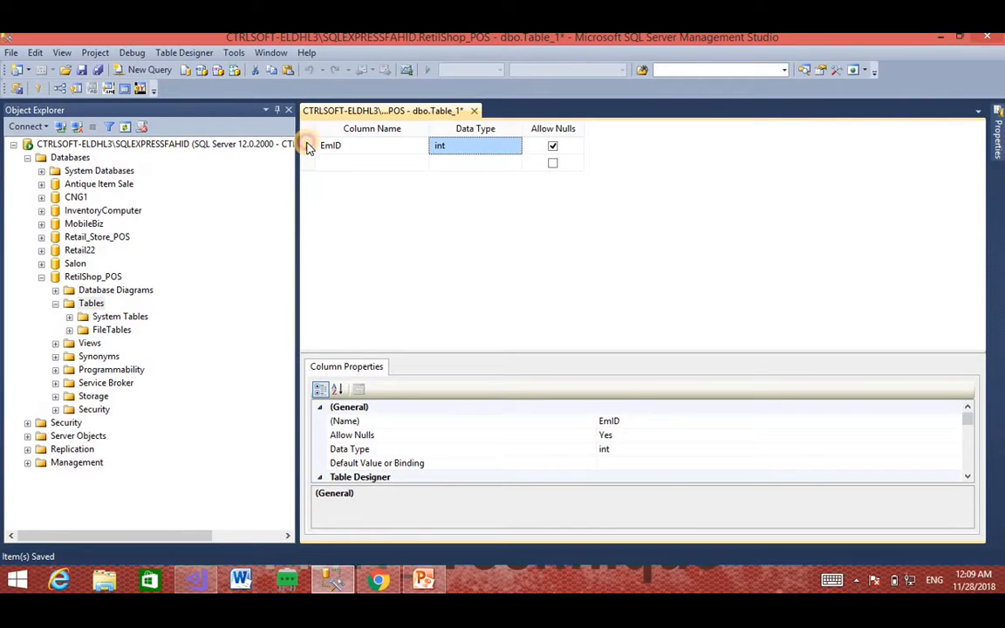
click(314, 148)
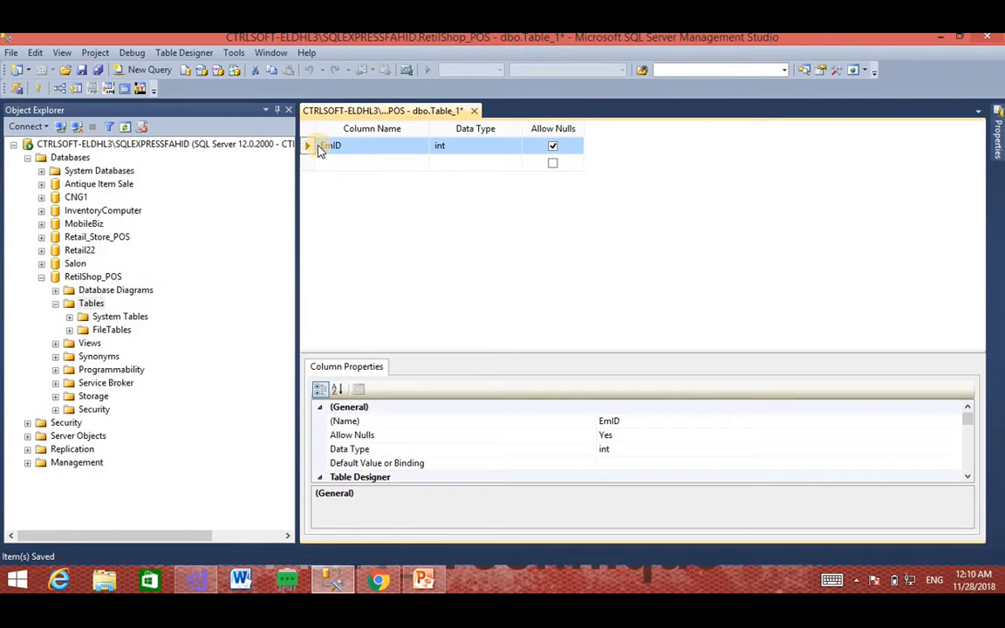
right_click(312, 147)
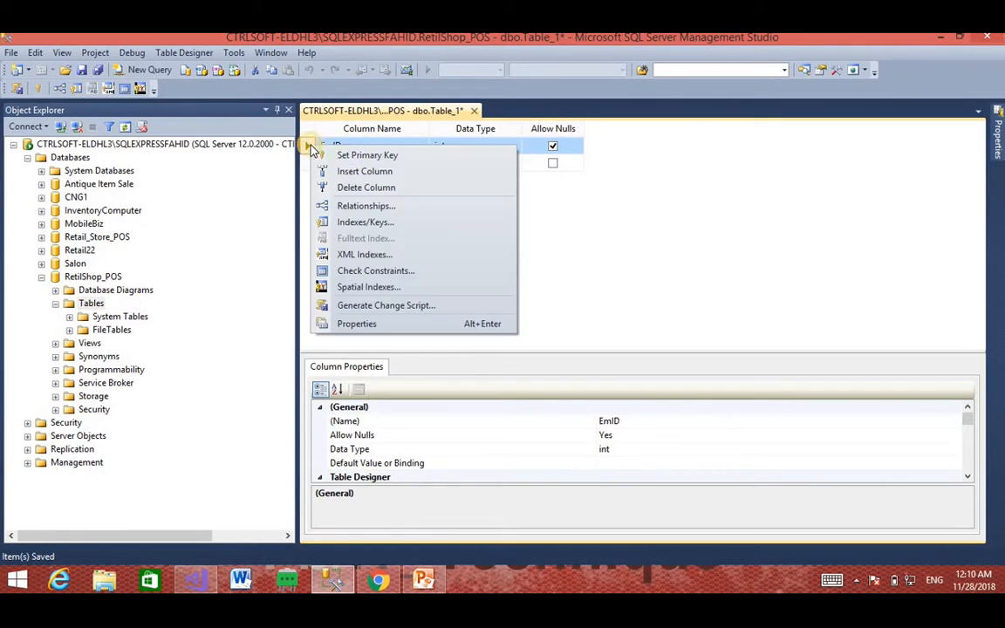
click(337, 154)
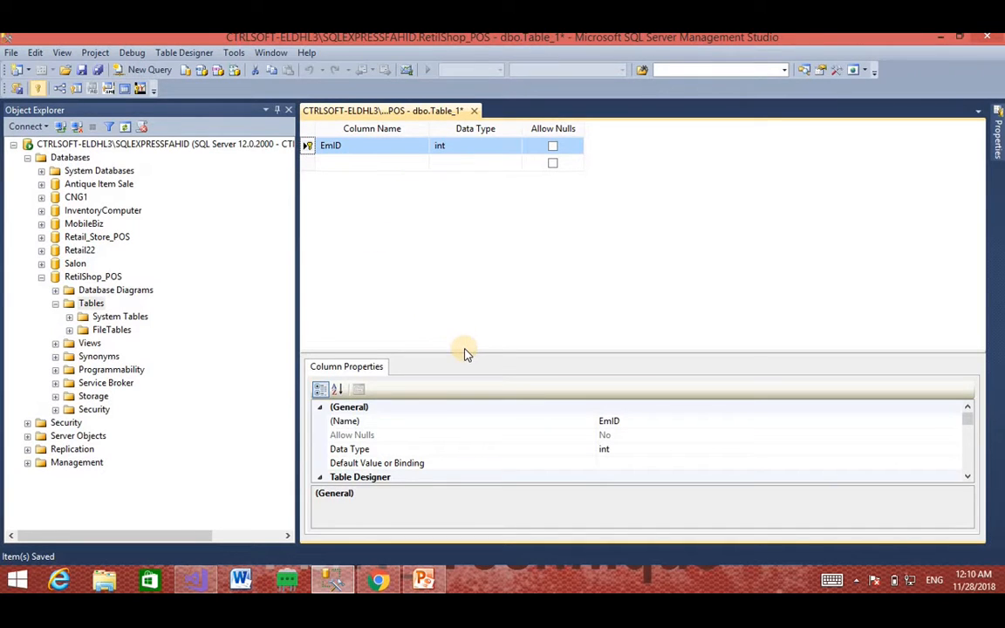
Step: Set EmID's (Is Identity) to Yes, keeping Identity Seed 1 and Increment 1
drag(464, 350, 458, 206)
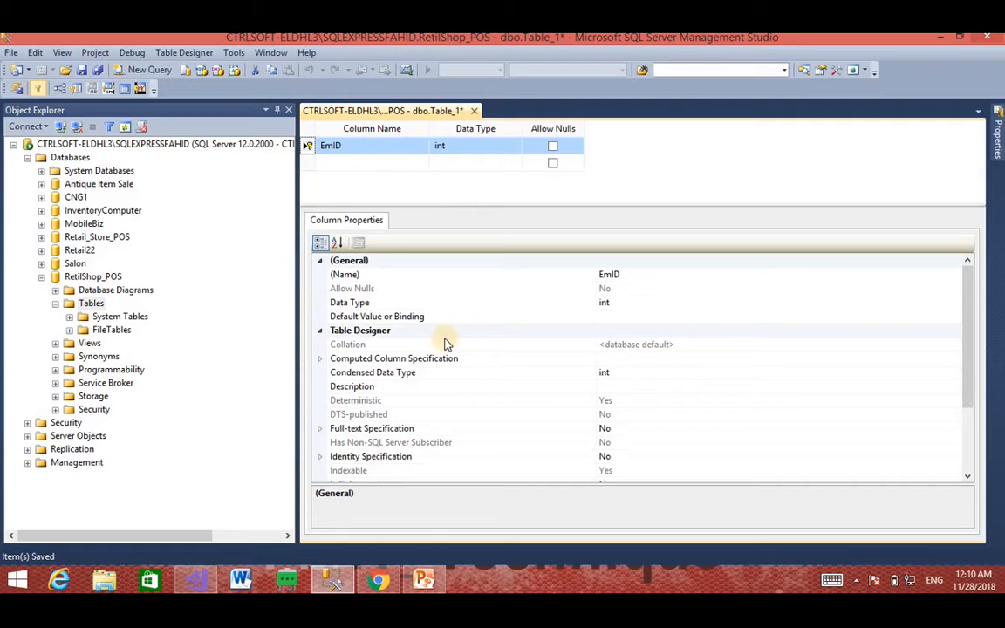
click(308, 147)
scroll(441, 384, down, 2)
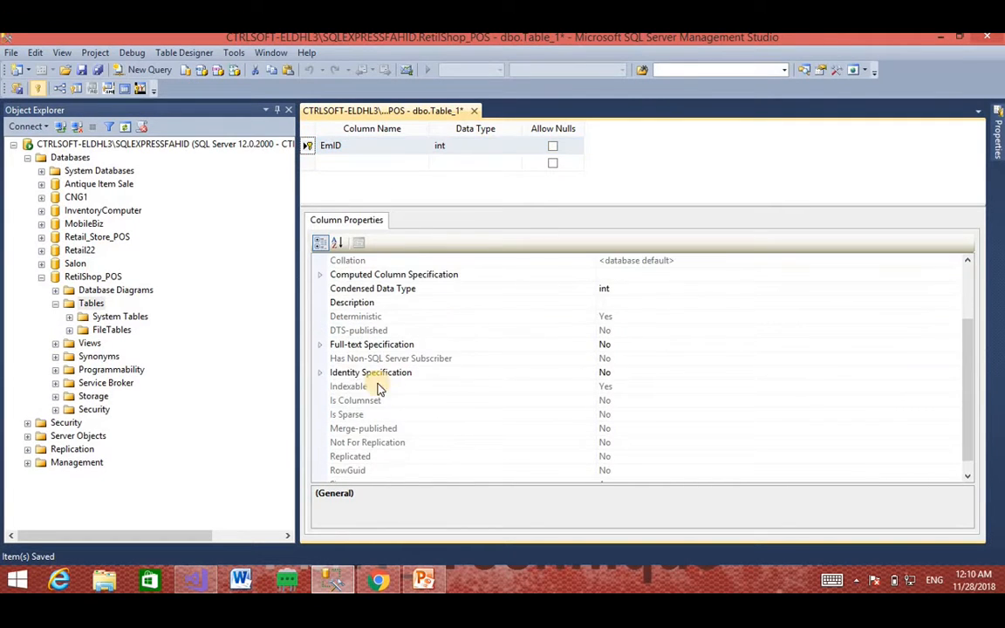
click(318, 374)
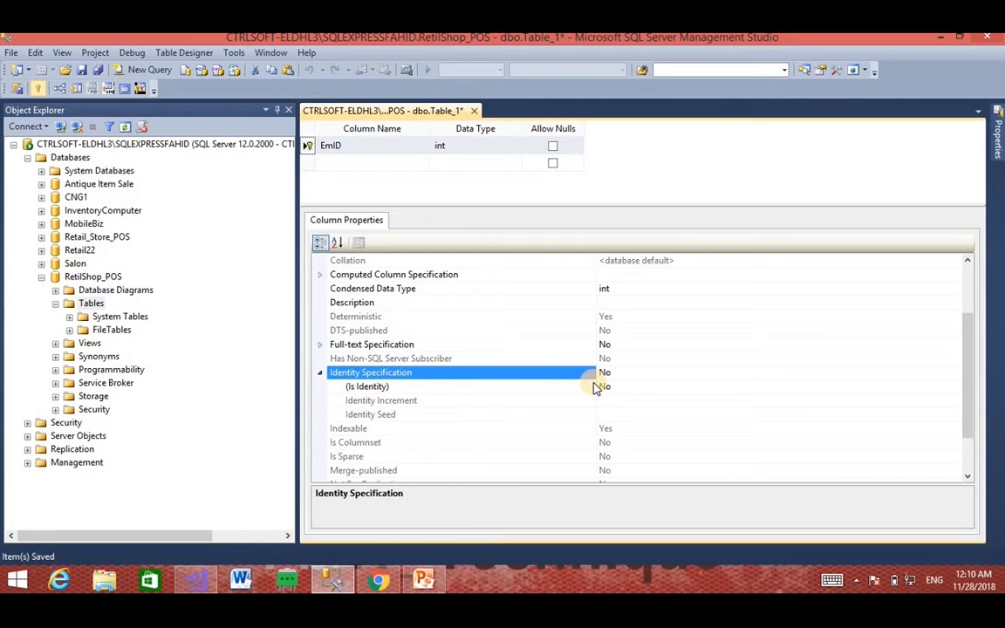
click(646, 387)
double_click(644, 384)
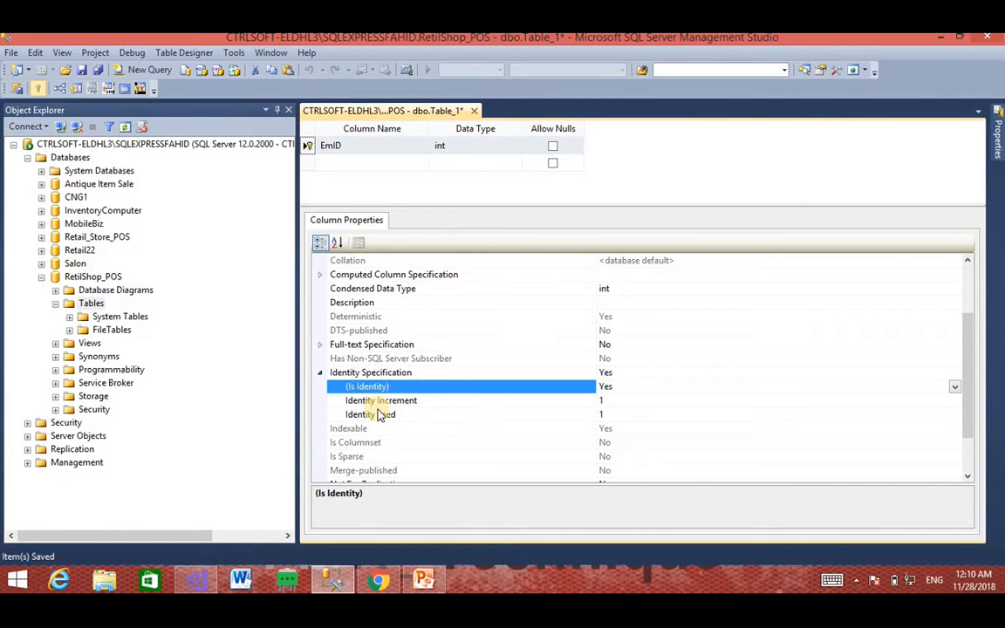
click(594, 414)
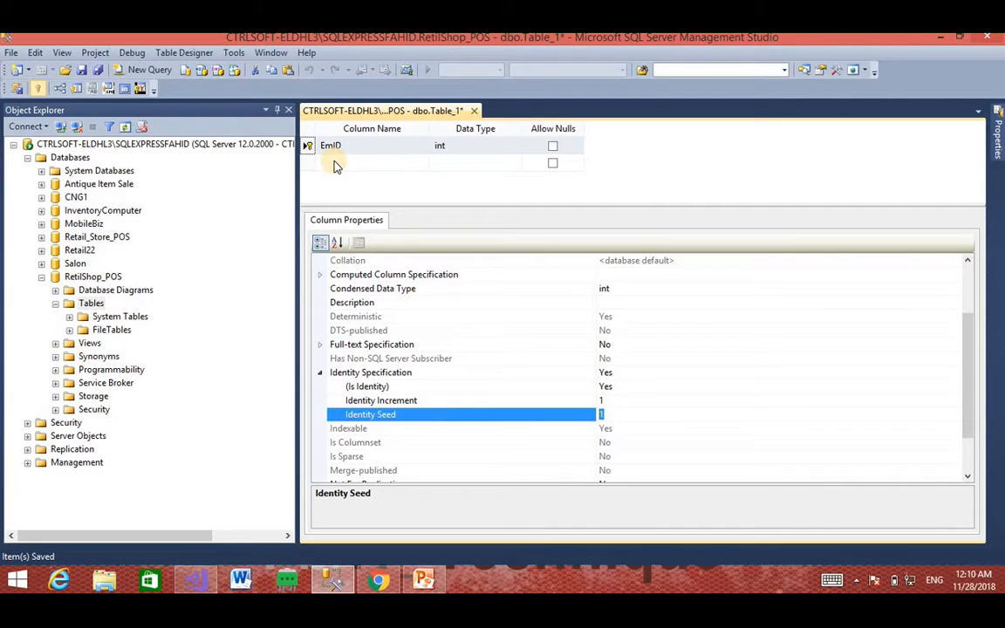
click(602, 401)
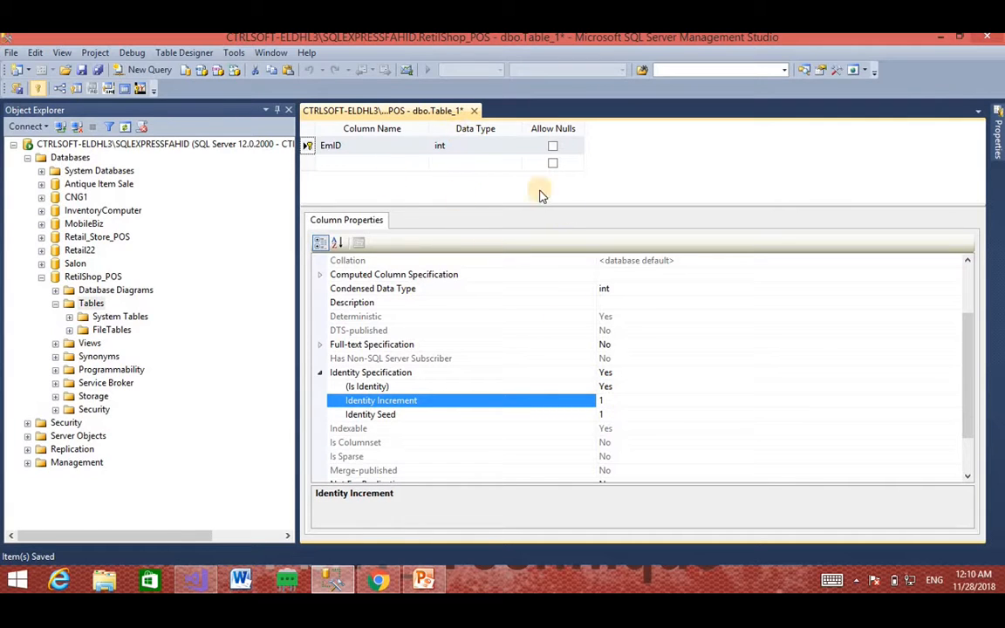
drag(501, 206, 537, 401)
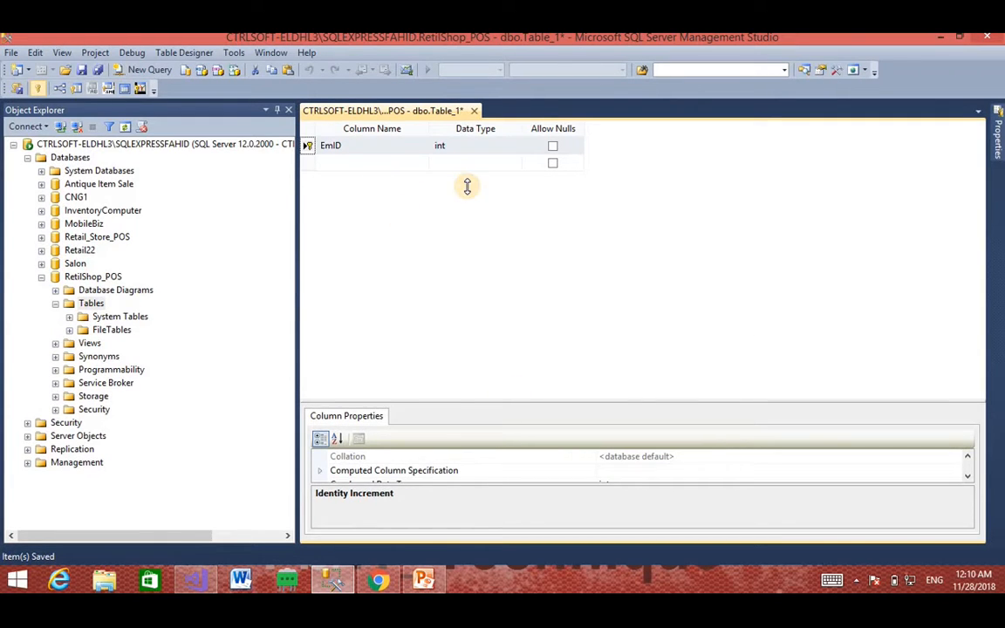
drag(466, 186, 467, 187)
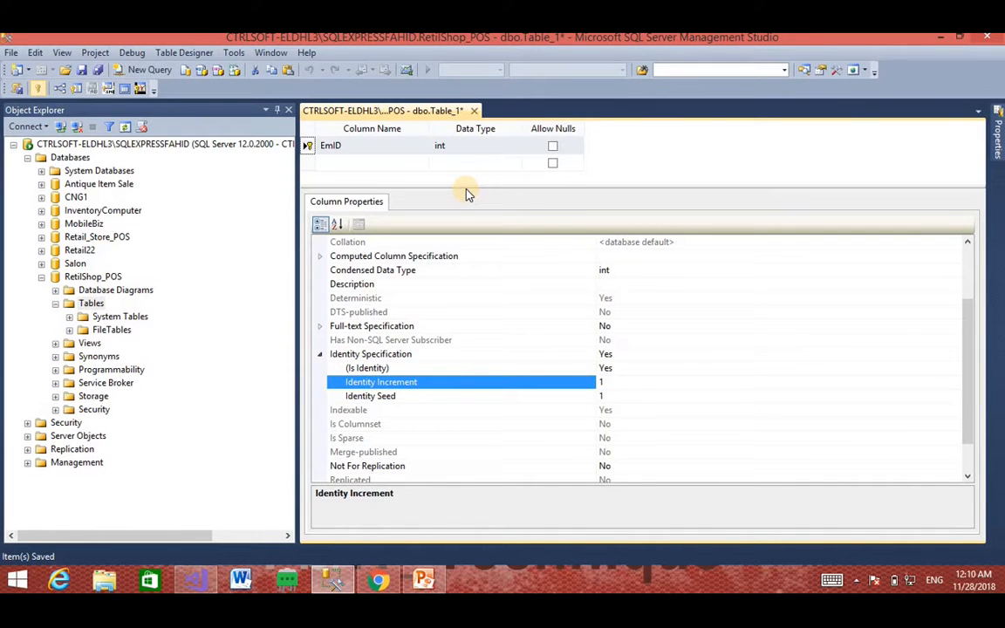
drag(466, 190, 485, 415)
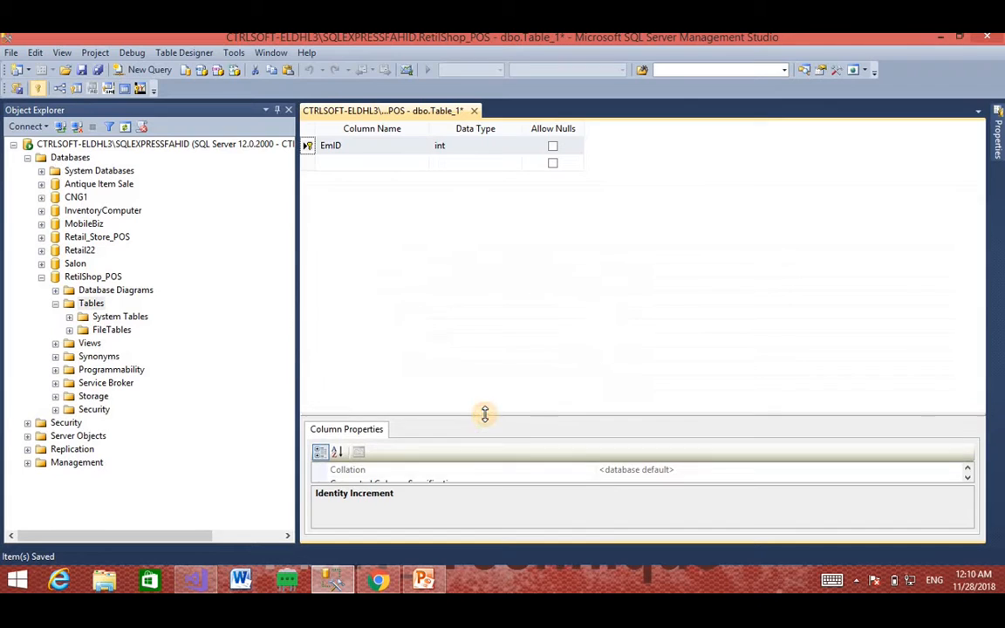
Step: Add a second column named Title and begin typing nvar as its type
click(332, 164)
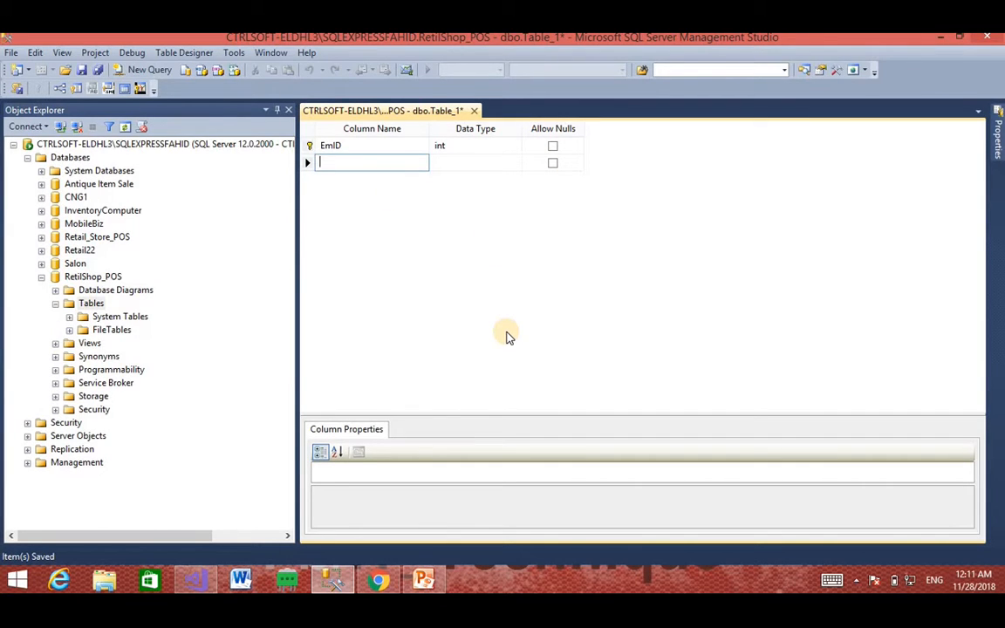
text(Title)
key(Tab)
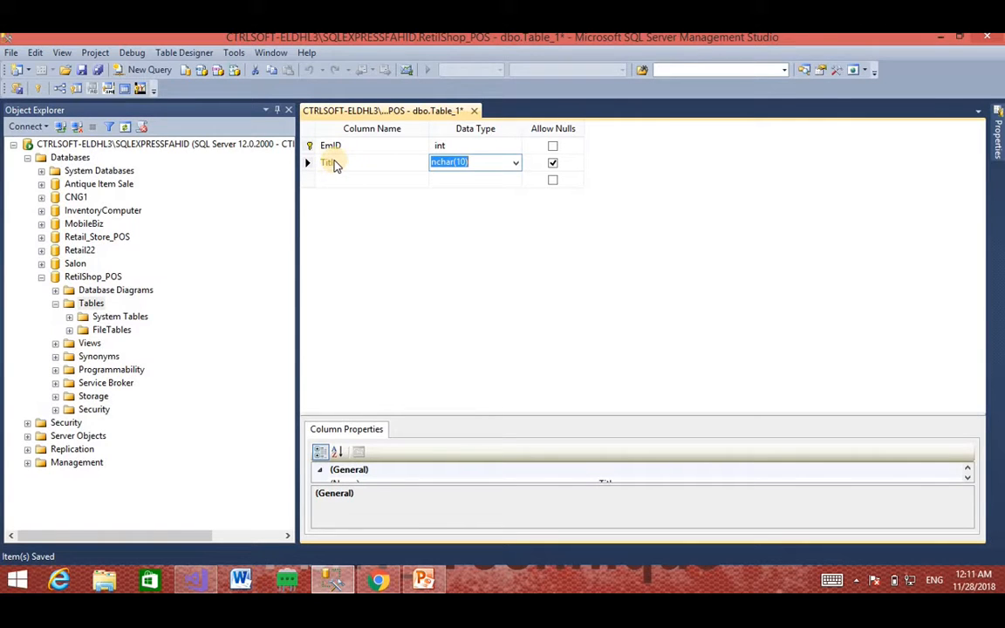
text(nvar)
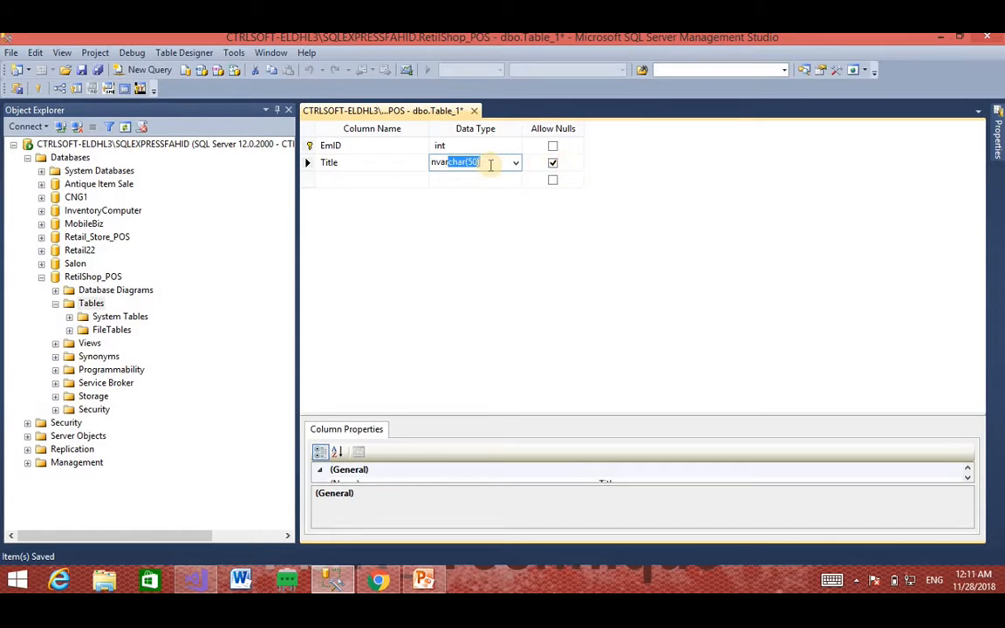
Step: Browse the data type list and keep nvarchar(50) for the Title column
click(487, 165)
click(514, 163)
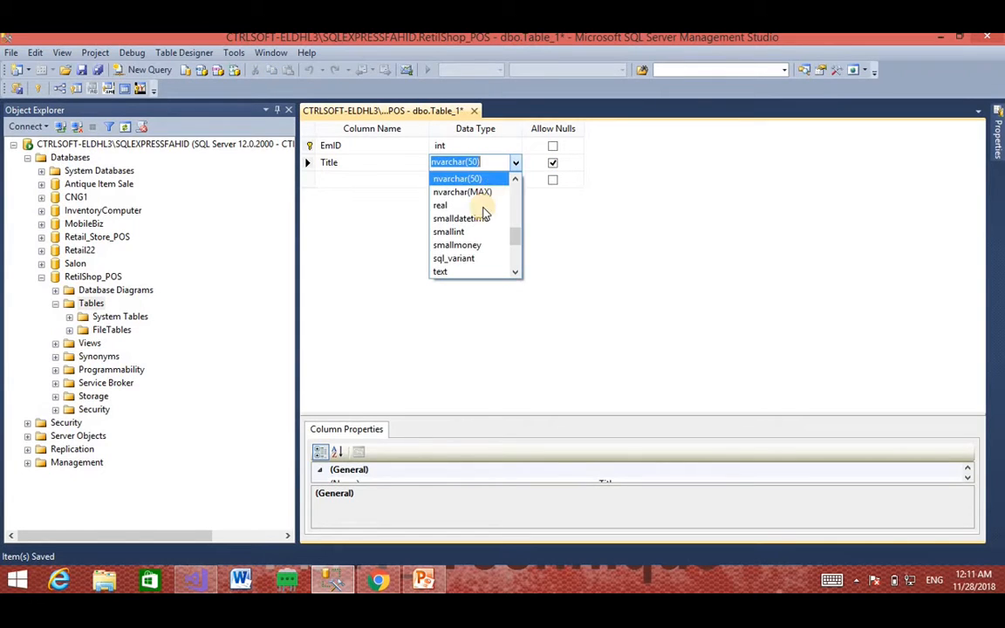
scroll(461, 199, up, 1)
scroll(460, 199, up, 3)
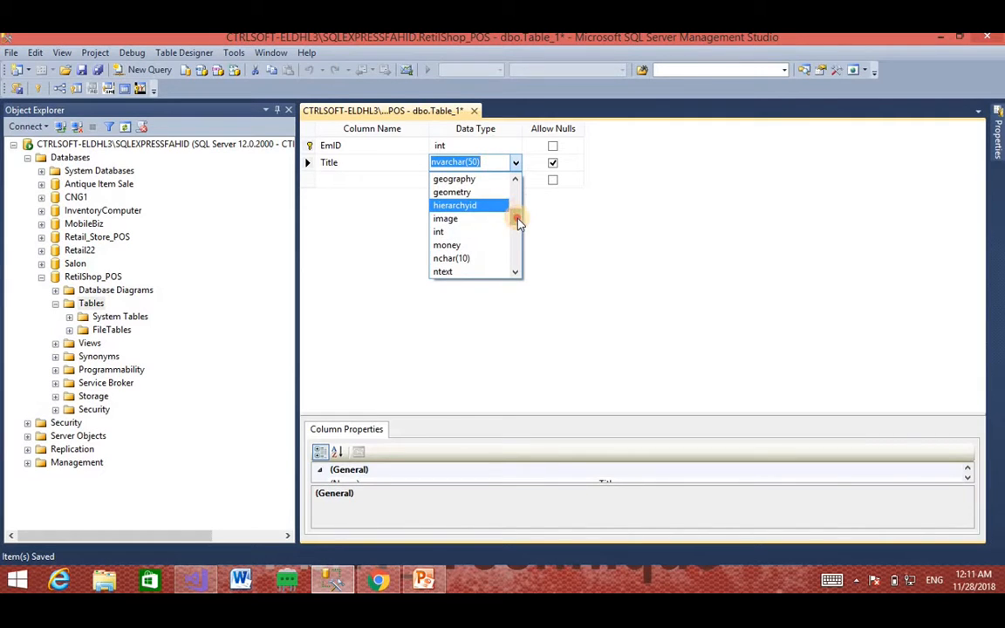
drag(517, 216, 518, 227)
click(486, 165)
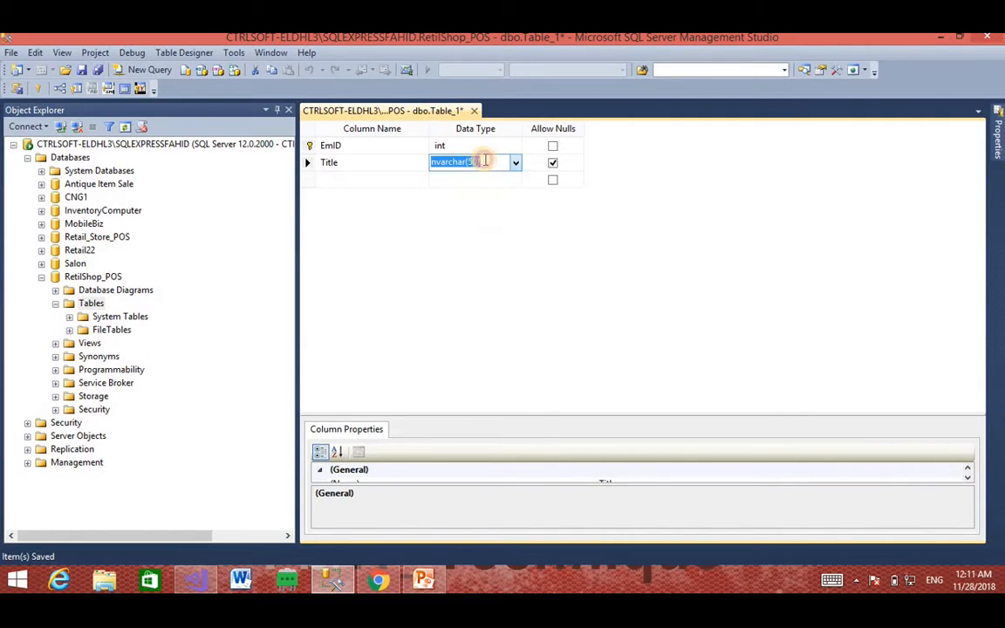
click(483, 162)
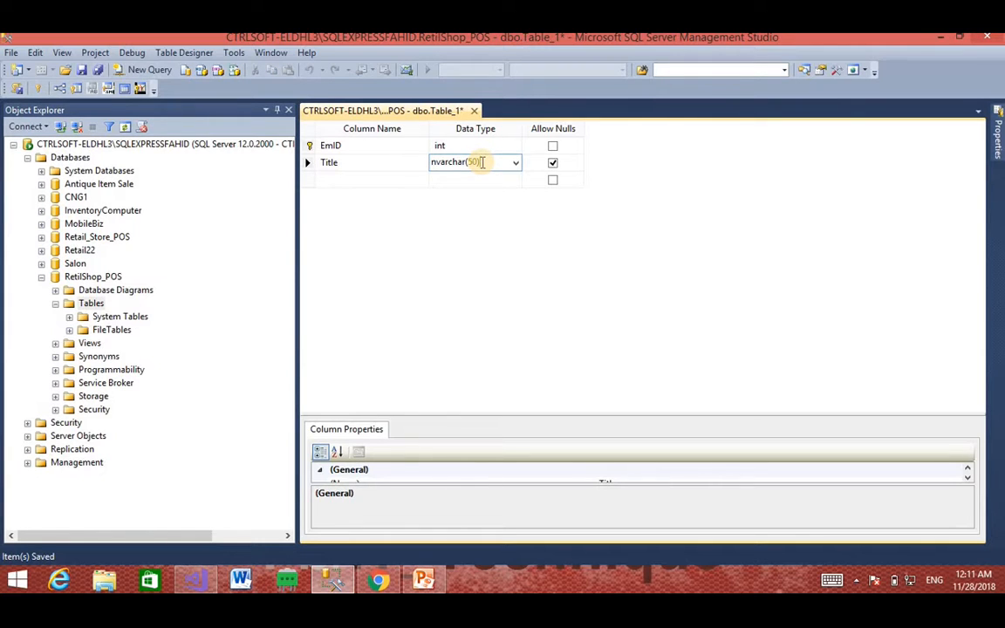
click(515, 163)
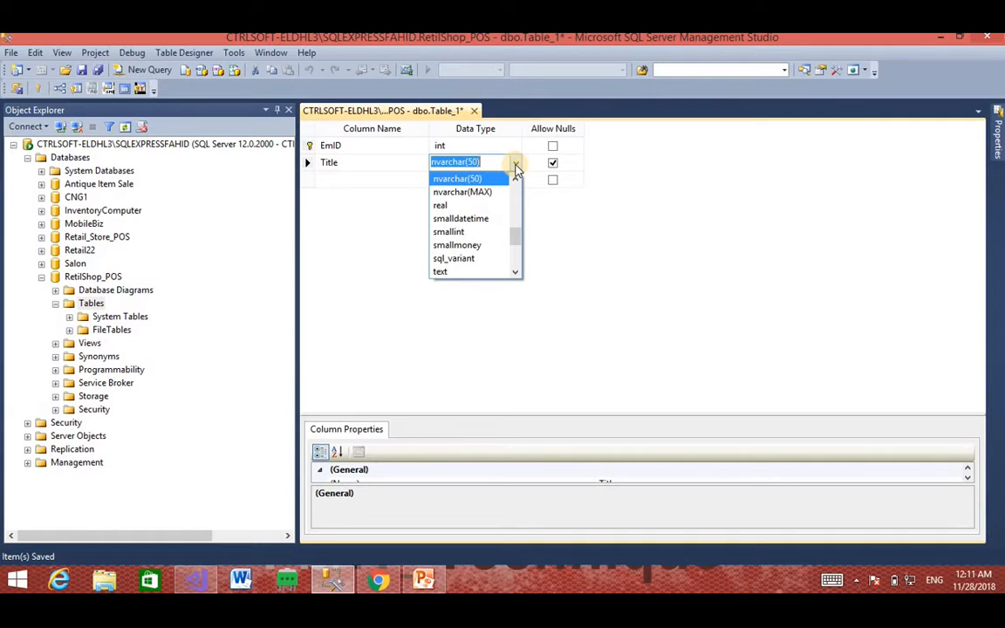
mouse_move(513, 232)
mouse_down()
mouse_move(513, 209)
mouse_move(516, 237)
mouse_up()
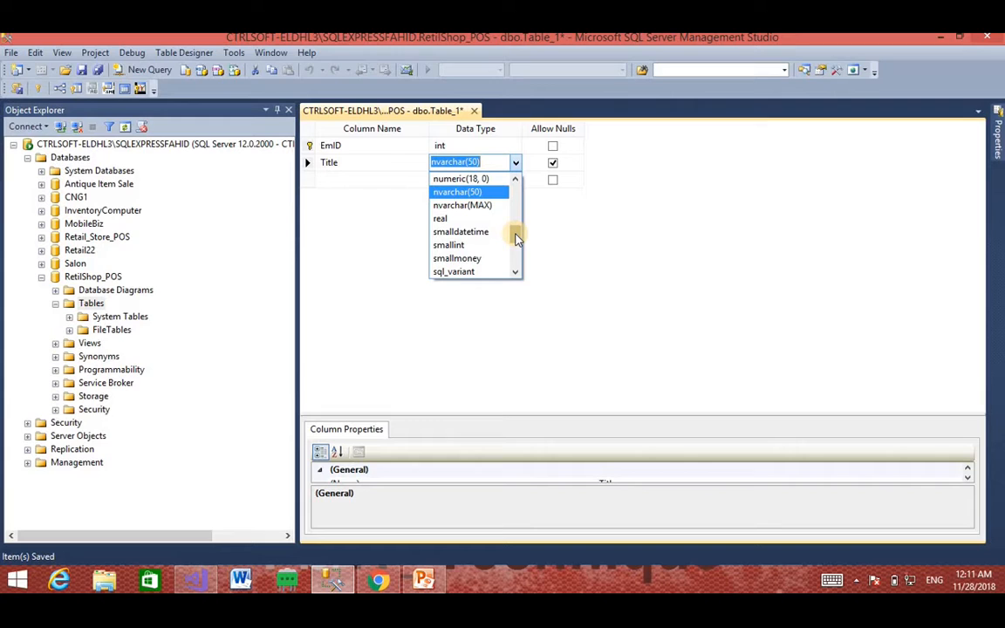
click(489, 163)
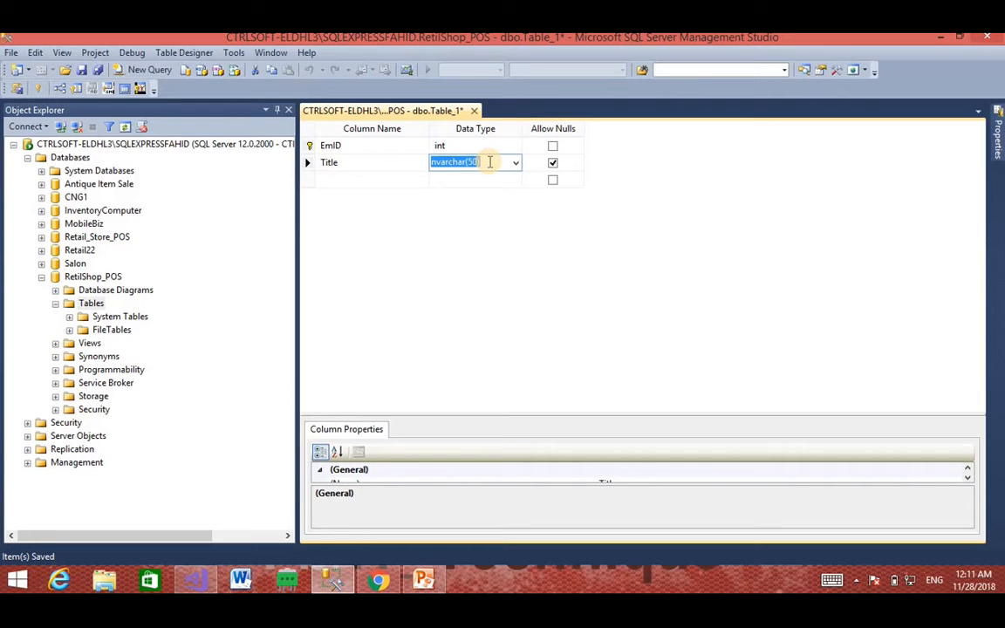
click(453, 163)
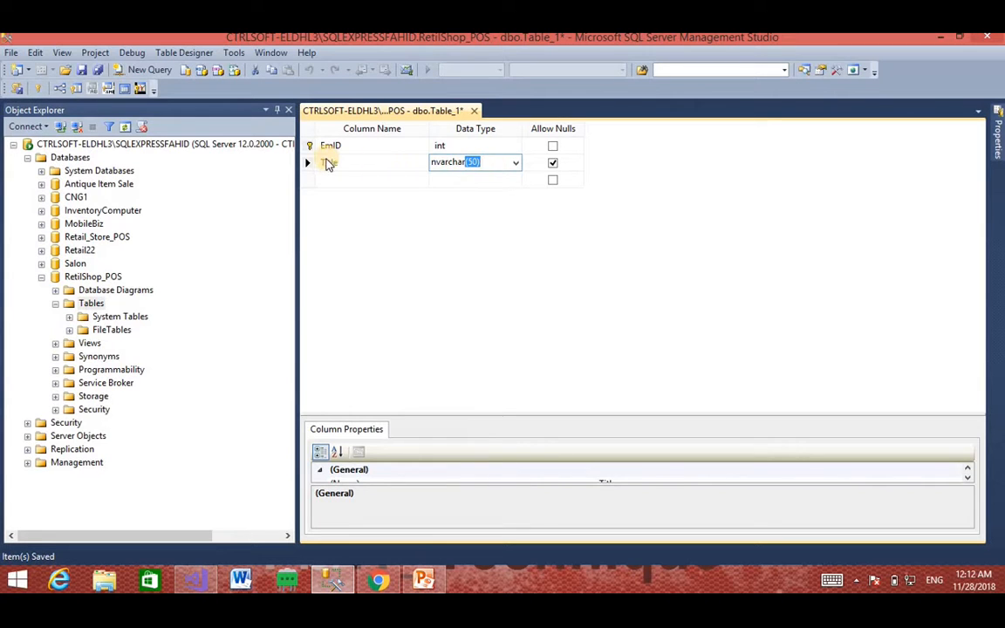
Step: Toggle the Title column's Allow Nulls checkbox, leaving nulls allowed
click(476, 161)
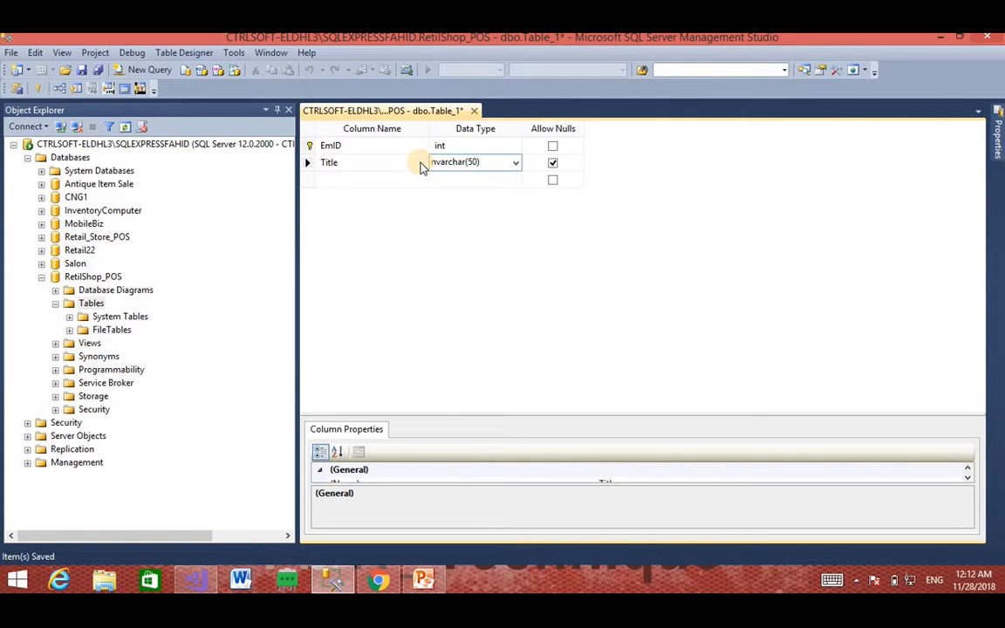
click(552, 163)
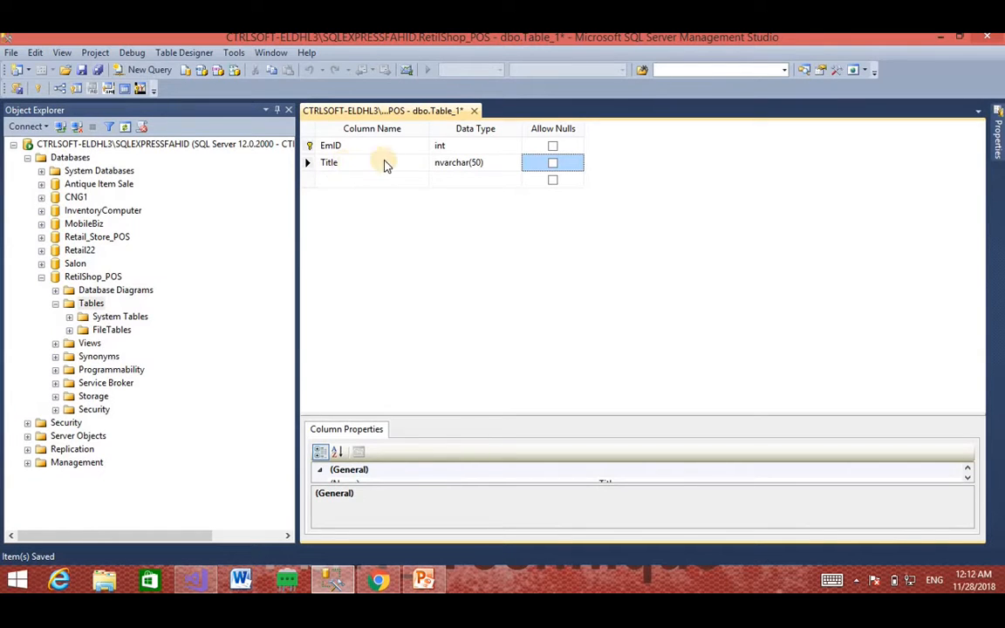
click(552, 163)
click(553, 163)
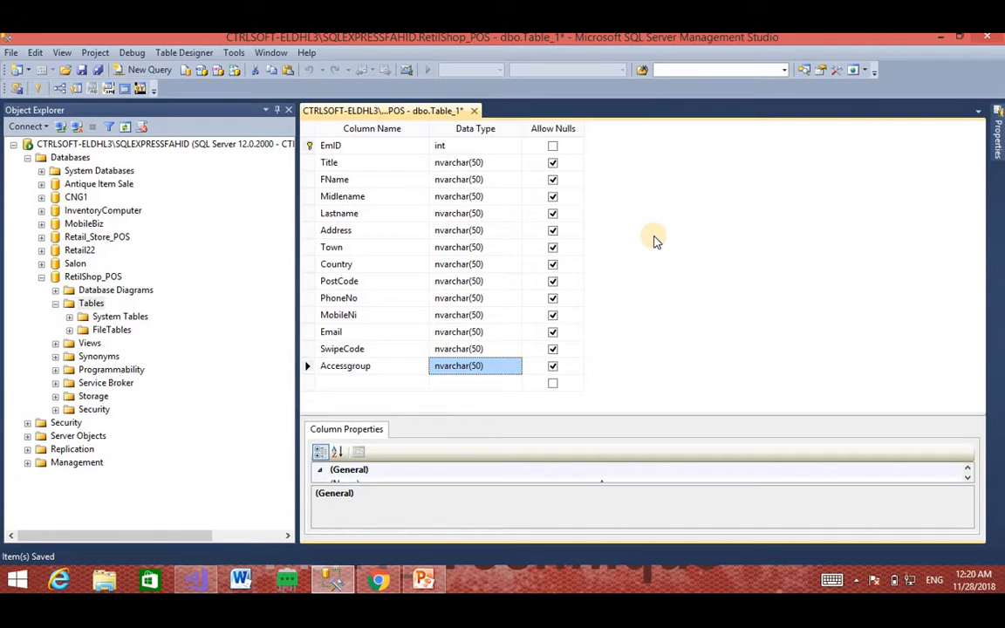
Step: Save the table with Ctrl+S under the name Employee_Details
key(ctrl+s)
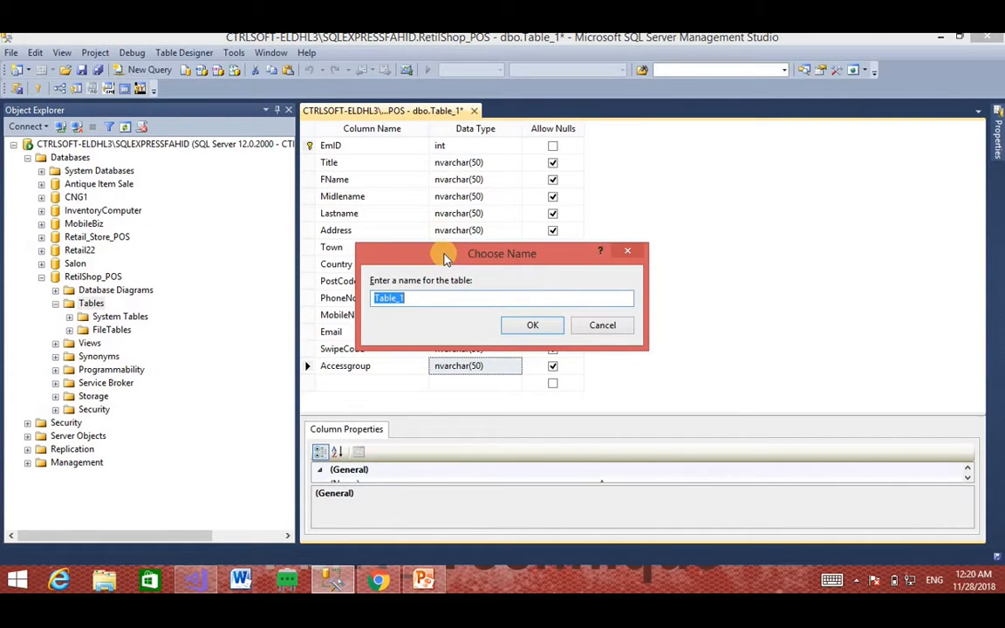
drag(428, 253, 410, 248)
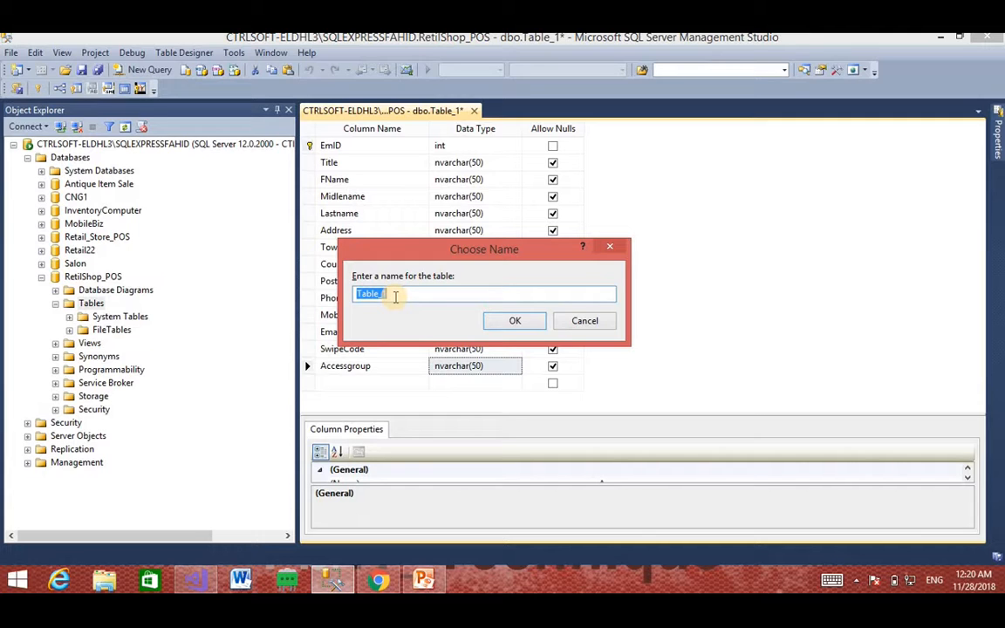
text(Employee_De)
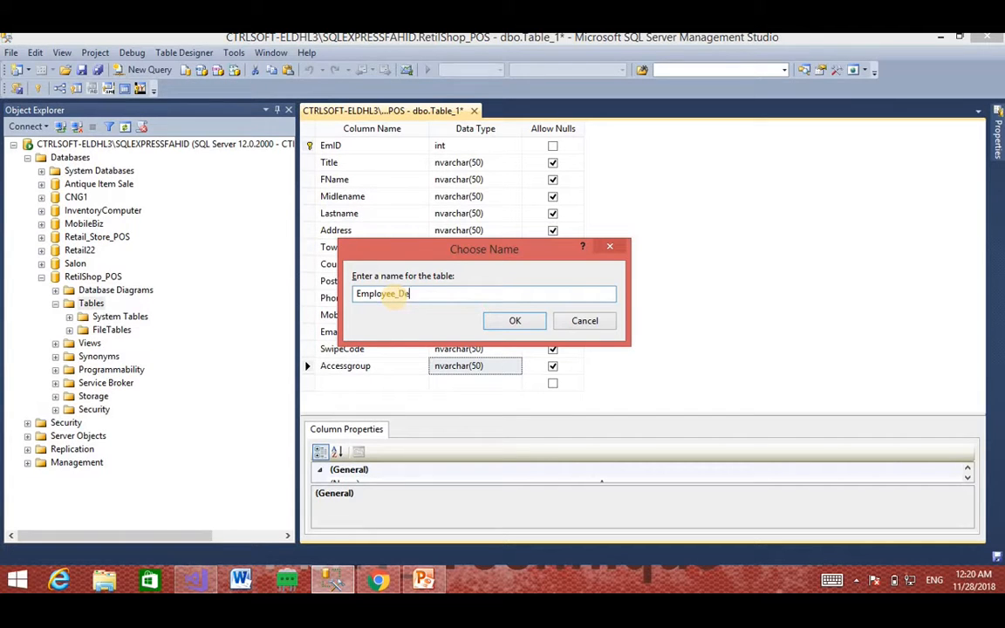
text(tails)
double_click(442, 292)
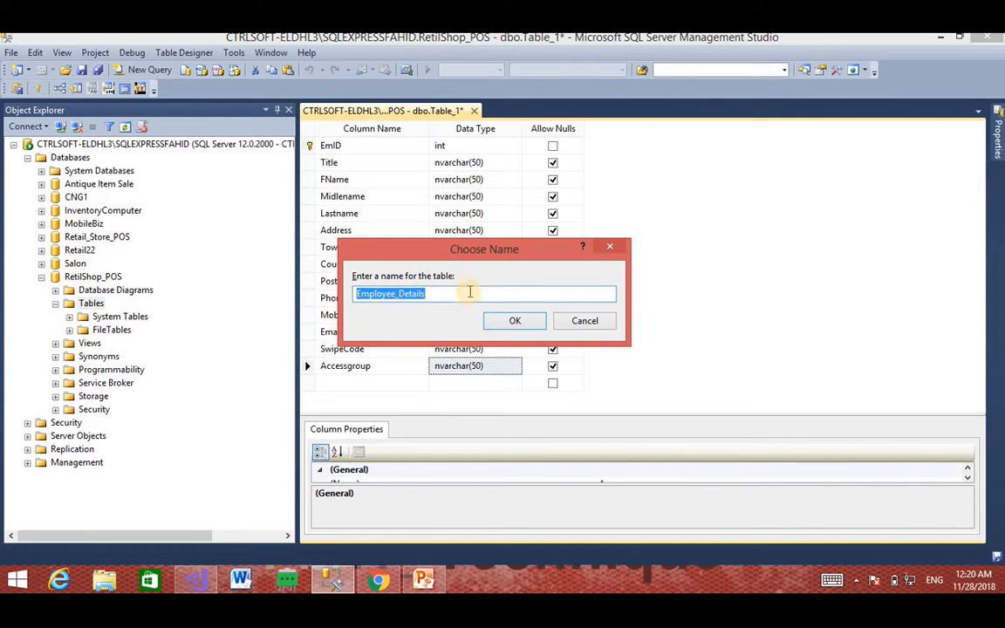
click(429, 295)
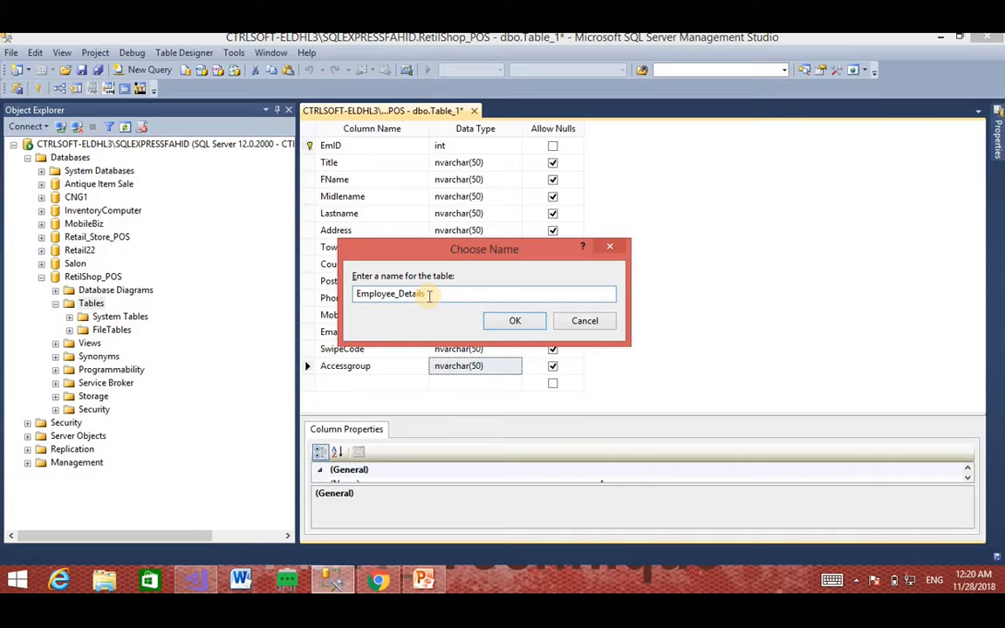
click(516, 321)
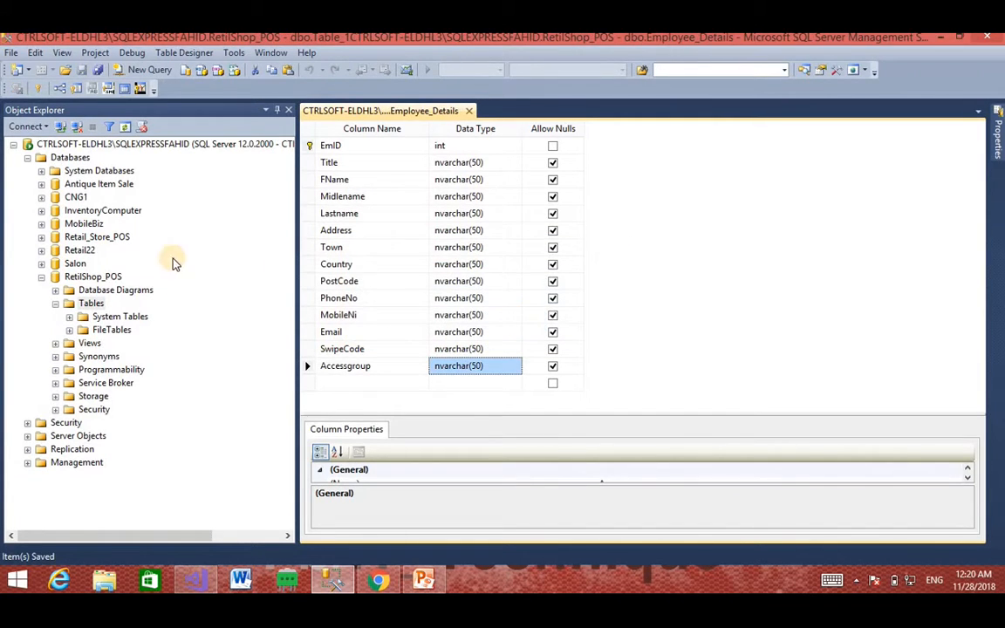
Step: Refresh RetilShop_POS to list dbo.Employee_Details under Tables, then close its designer
click(85, 304)
click(55, 304)
click(55, 305)
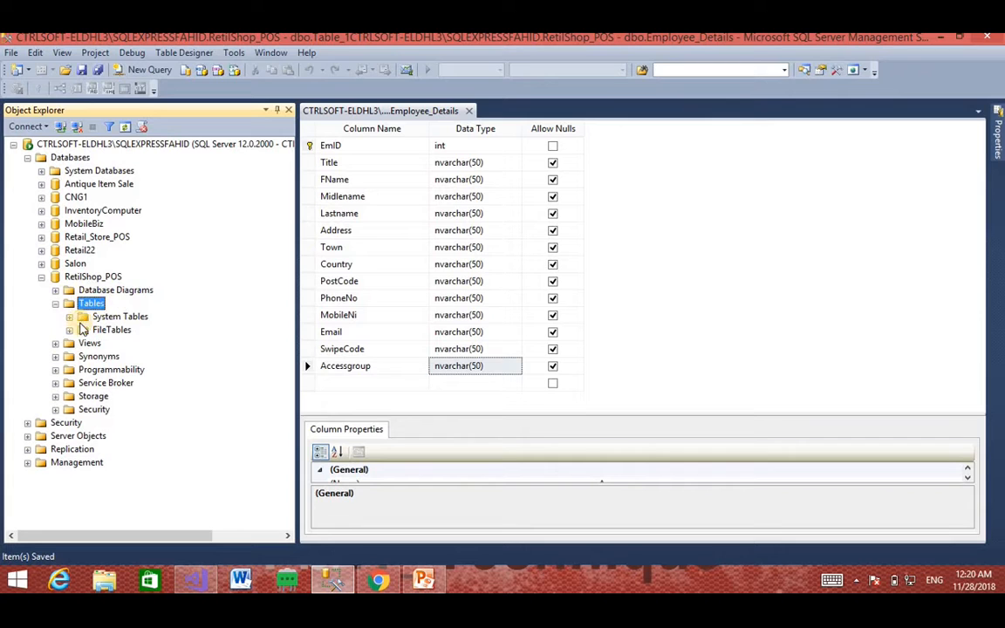
click(83, 276)
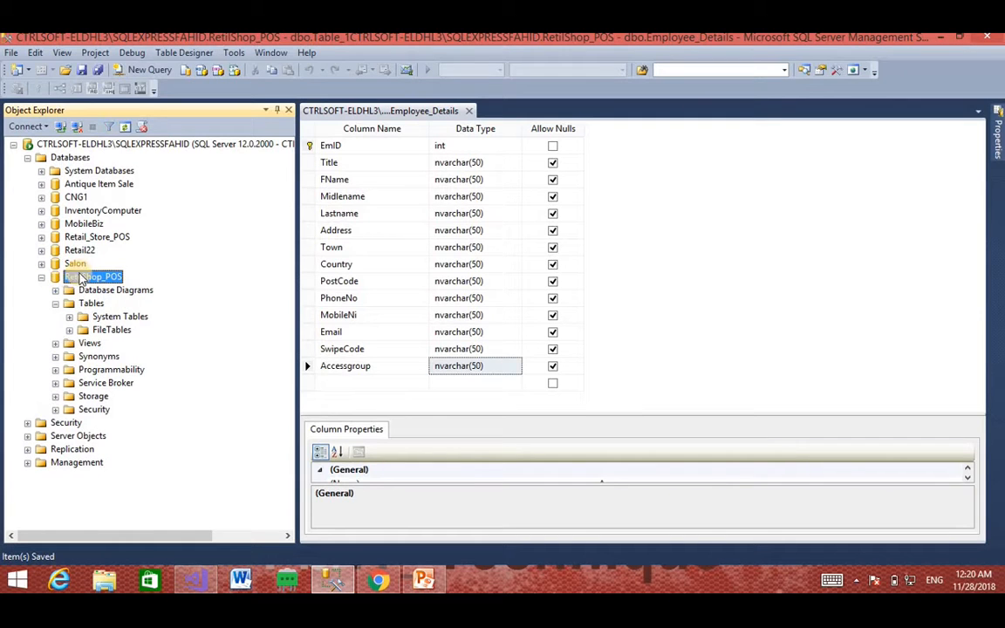
click(124, 128)
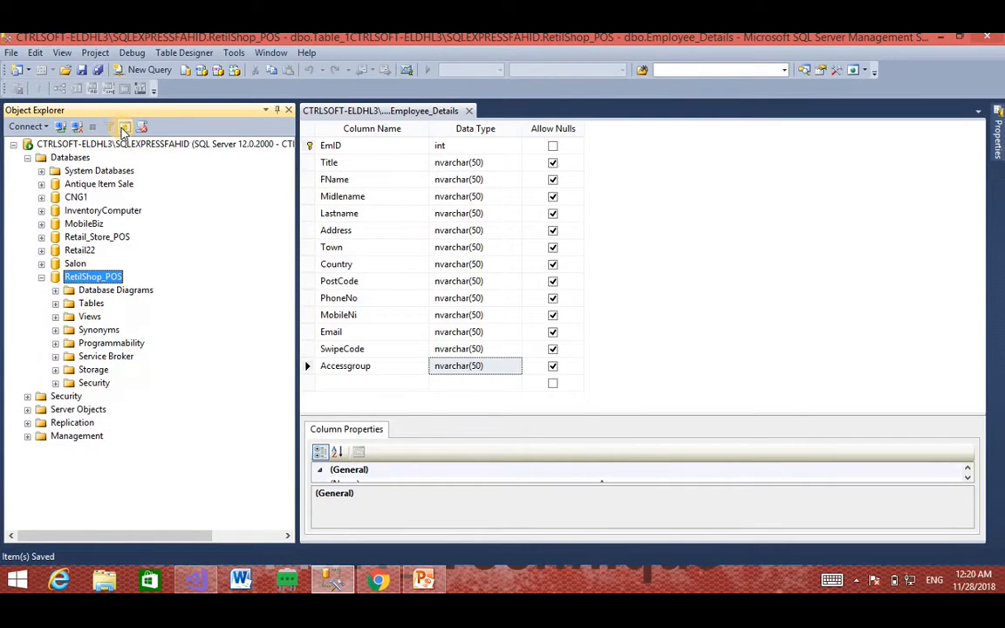
click(55, 304)
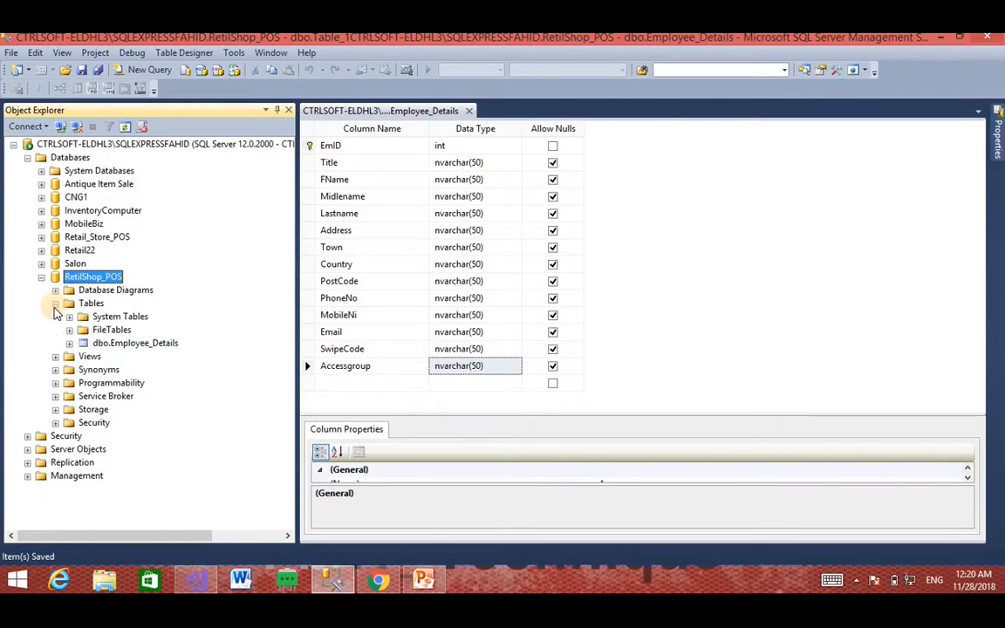
click(127, 343)
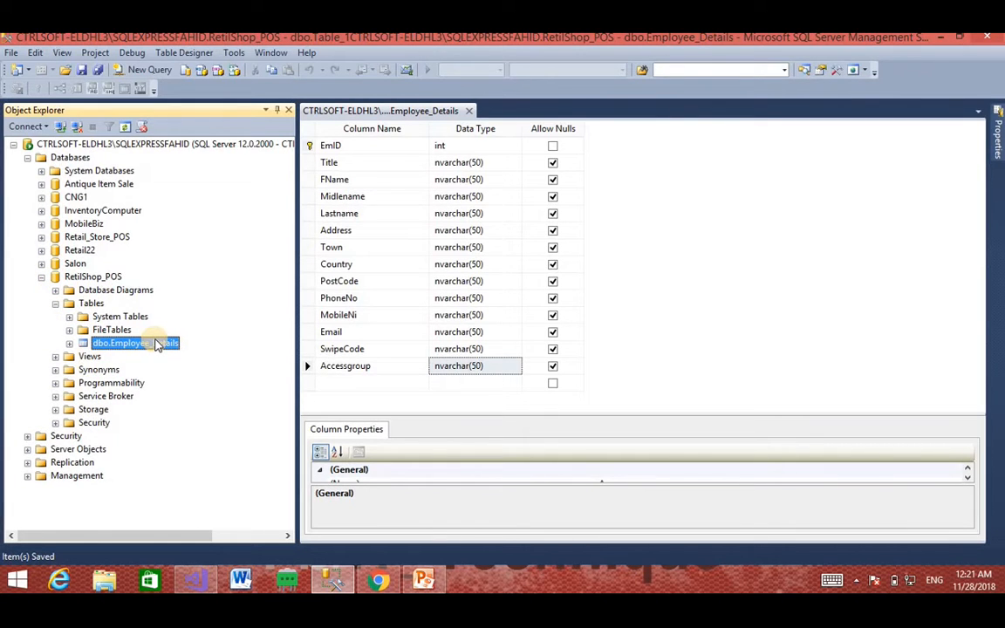
click(468, 112)
click(468, 112)
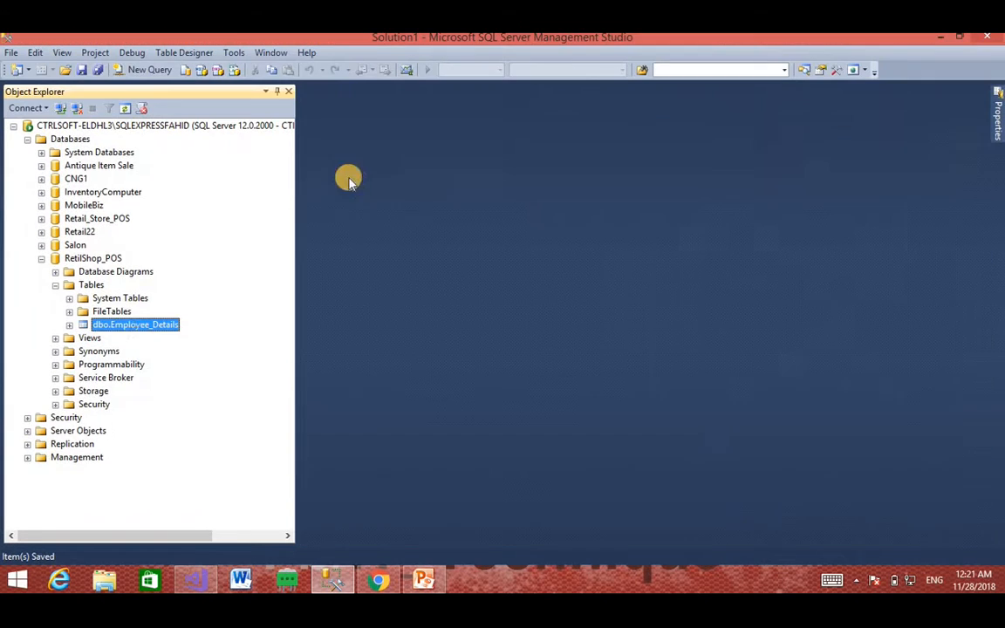
Step: Run Select Top 1000 Rows on dbo.Employee_Details, then switch to the PowerPoint topics slide
right_click(111, 329)
click(144, 329)
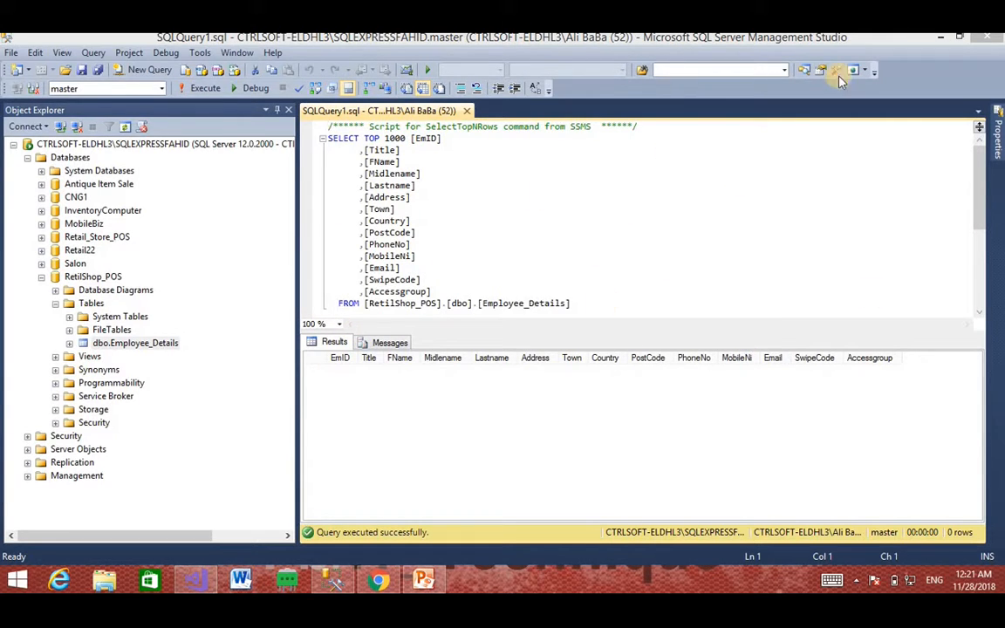
click(426, 583)
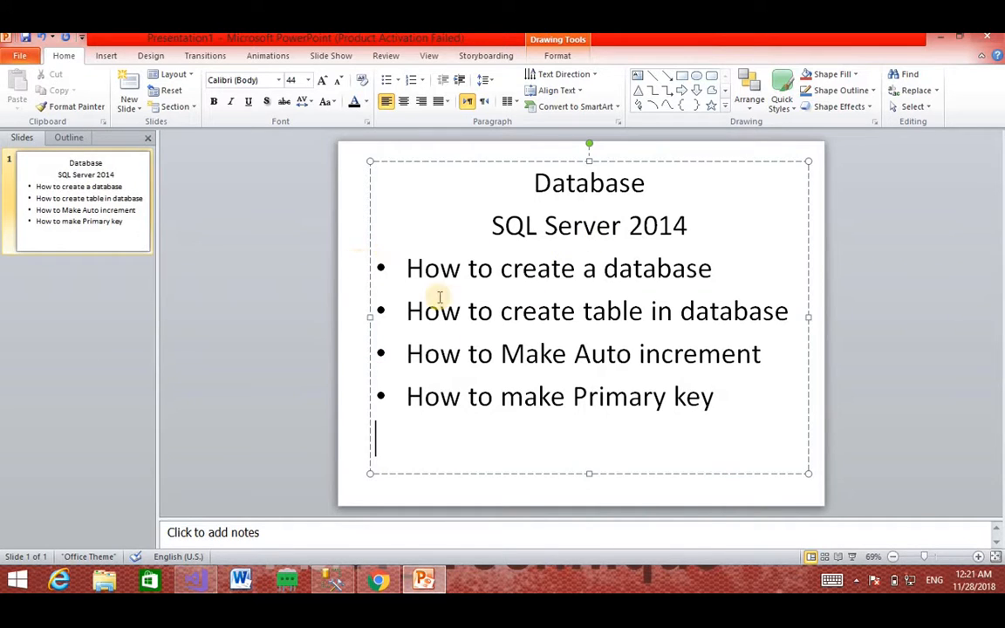